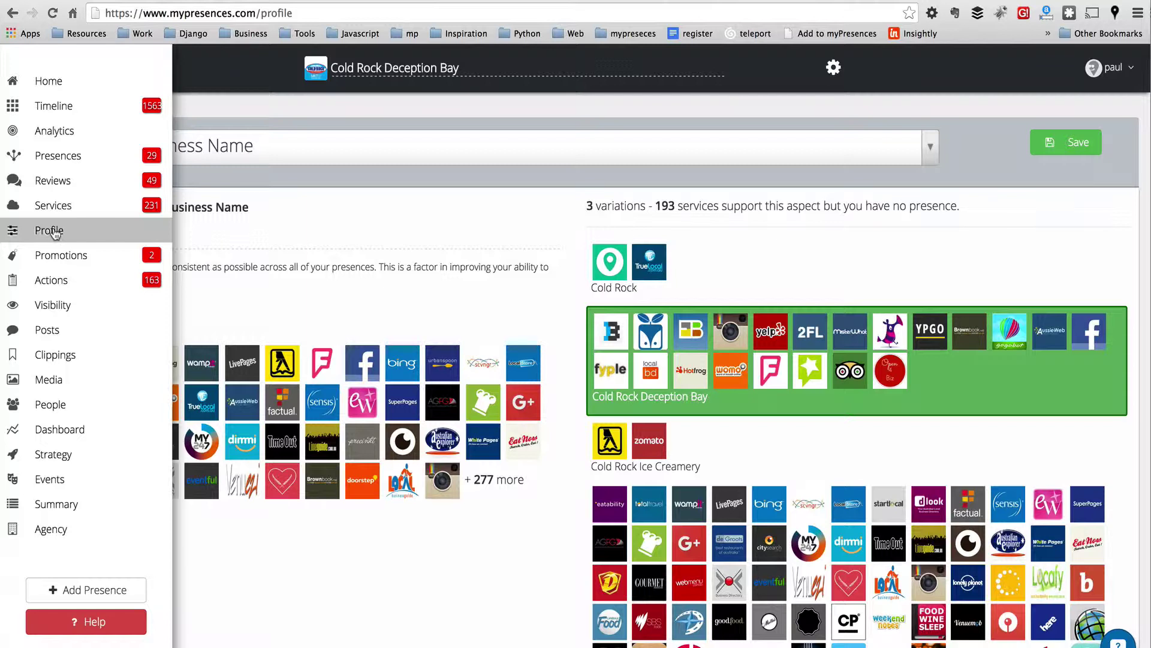
- Open the business profile and review the list of profile aspects, including those without a value and those not managed
{"action": "left_click", "coordinate": [53, 232]}
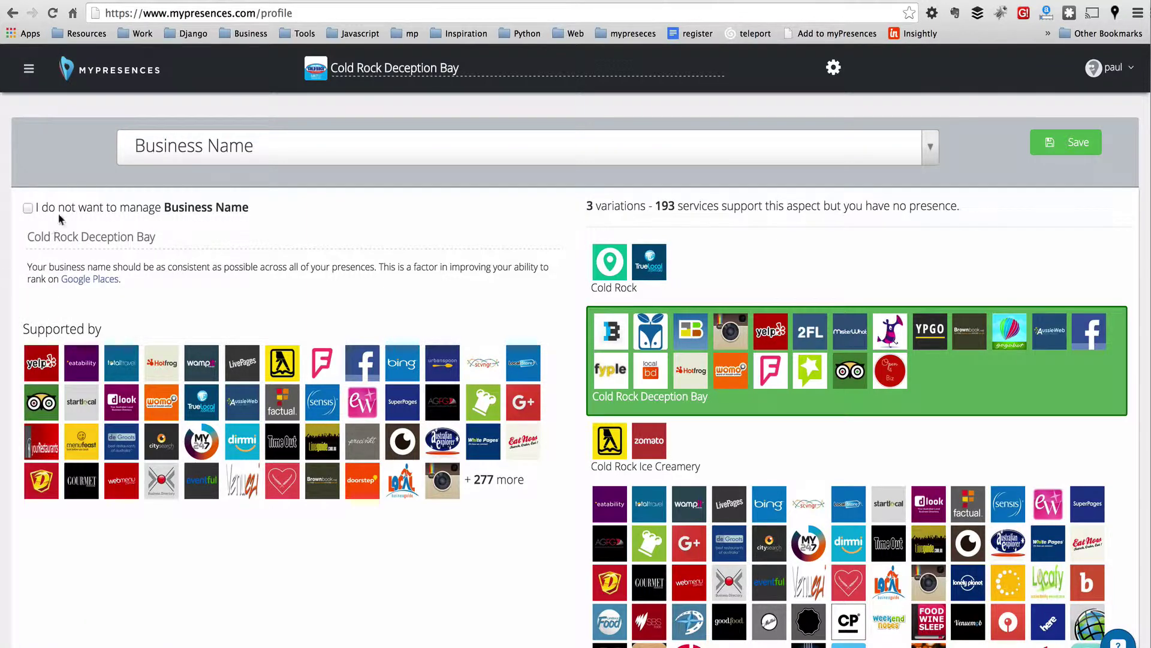
{"action": "left_click", "coordinate": [295, 144]}
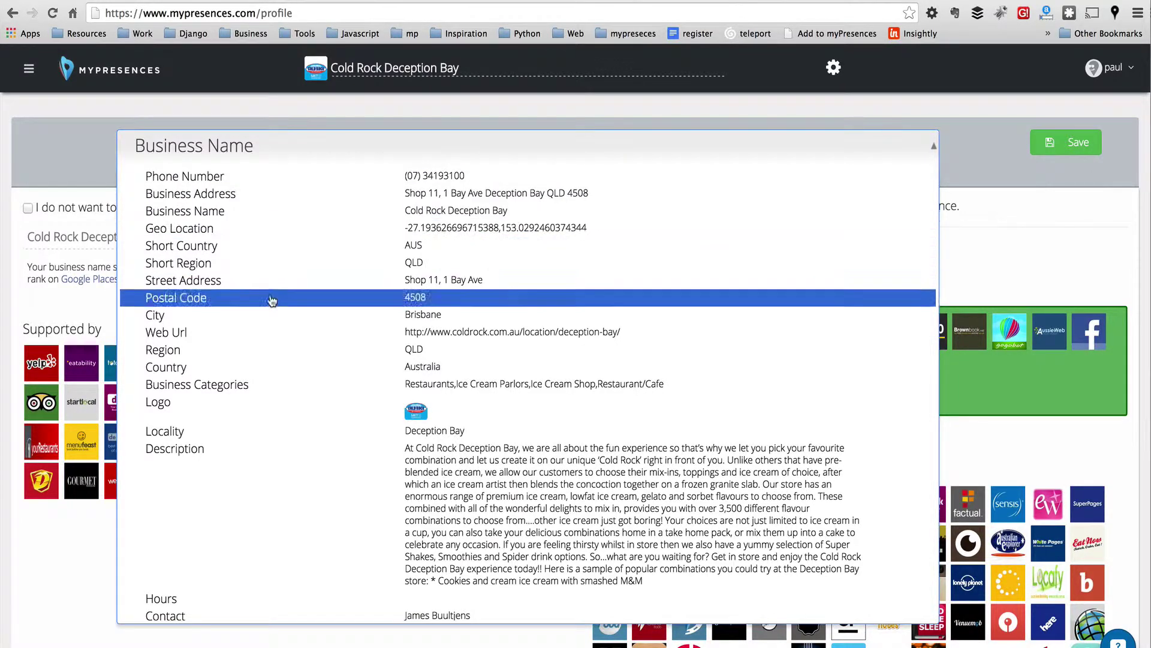
{"action": "scroll", "coordinate": [269, 343], "scroll_direction": "down", "scroll_amount": 3}
{"action": "scroll", "coordinate": [269, 342], "scroll_direction": "down", "scroll_amount": 3}
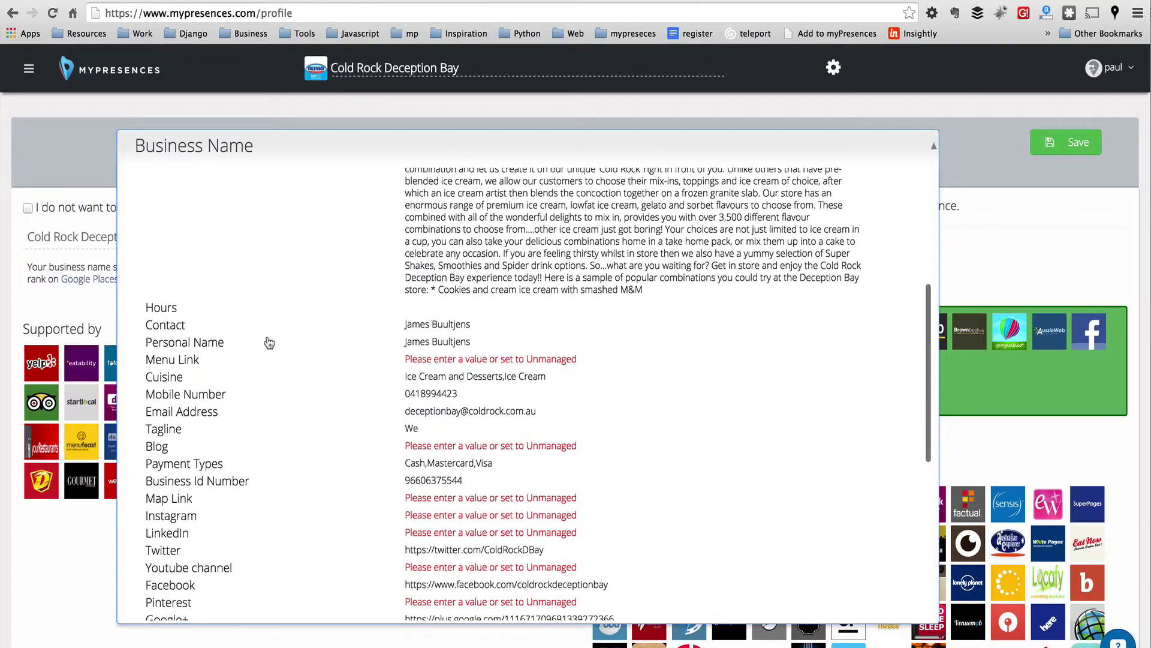
{"action": "scroll", "coordinate": [270, 342], "scroll_direction": "down", "scroll_amount": 2}
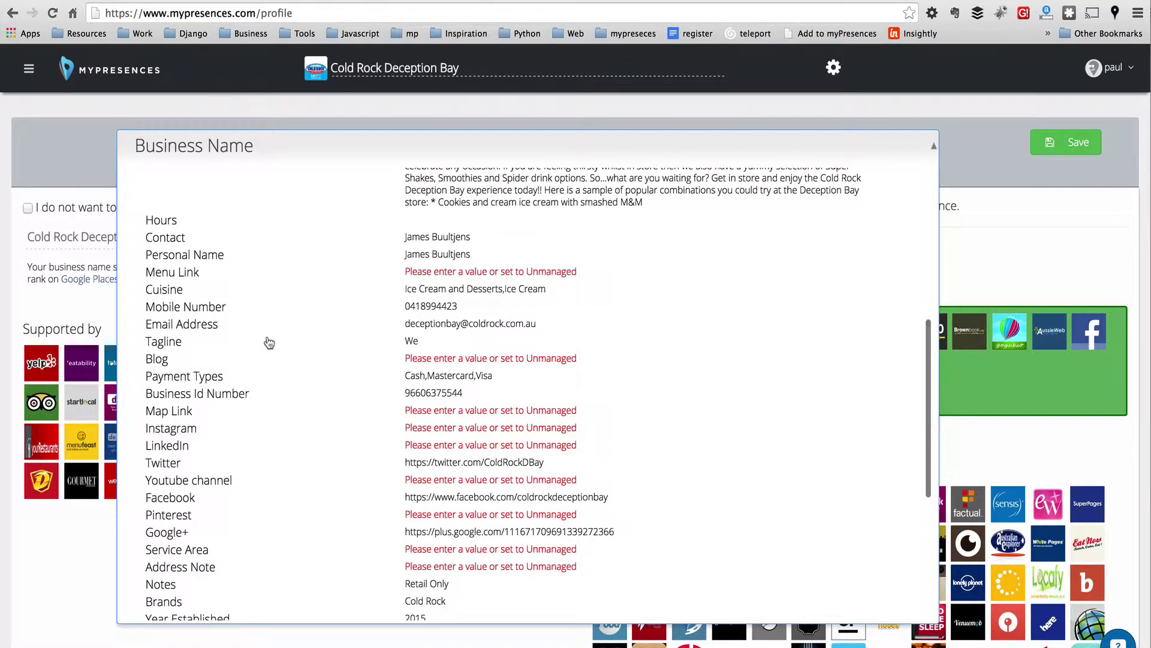
{"action": "scroll", "coordinate": [270, 342], "scroll_direction": "down", "scroll_amount": 1}
{"action": "scroll", "coordinate": [269, 342], "scroll_direction": "down", "scroll_amount": 3}
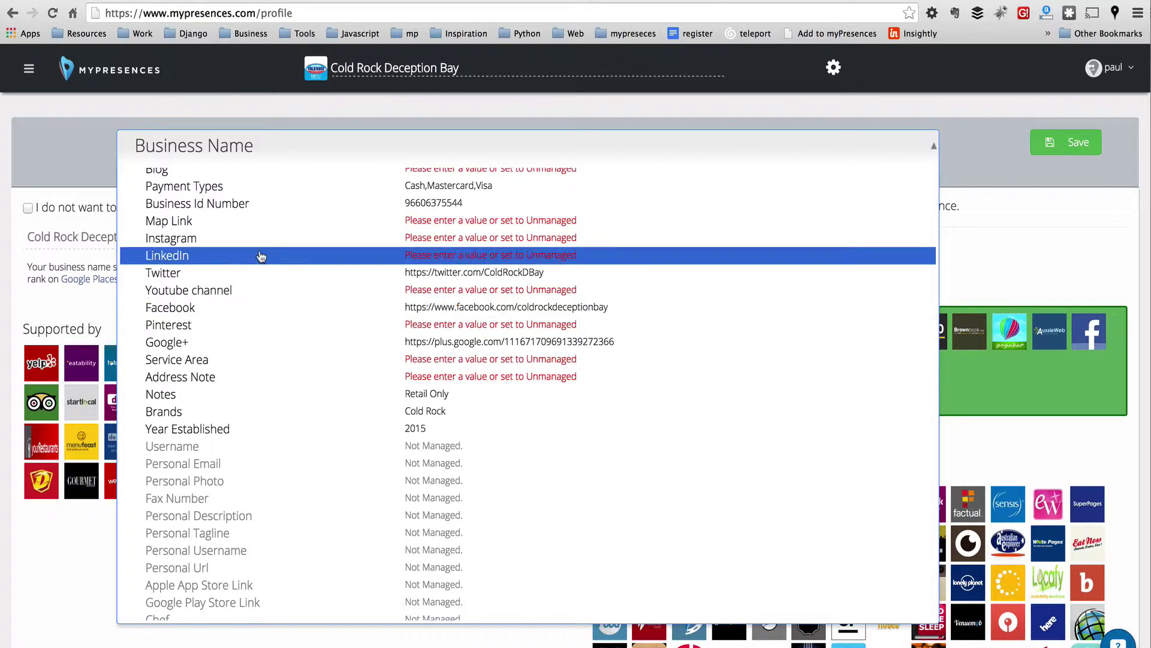
- Select the Instagram aspect of the profile and mark it as not managed
{"action": "scroll", "coordinate": [261, 257], "scroll_direction": "up", "scroll_amount": 2}
{"action": "scroll", "coordinate": [261, 257], "scroll_direction": "up", "scroll_amount": 1}
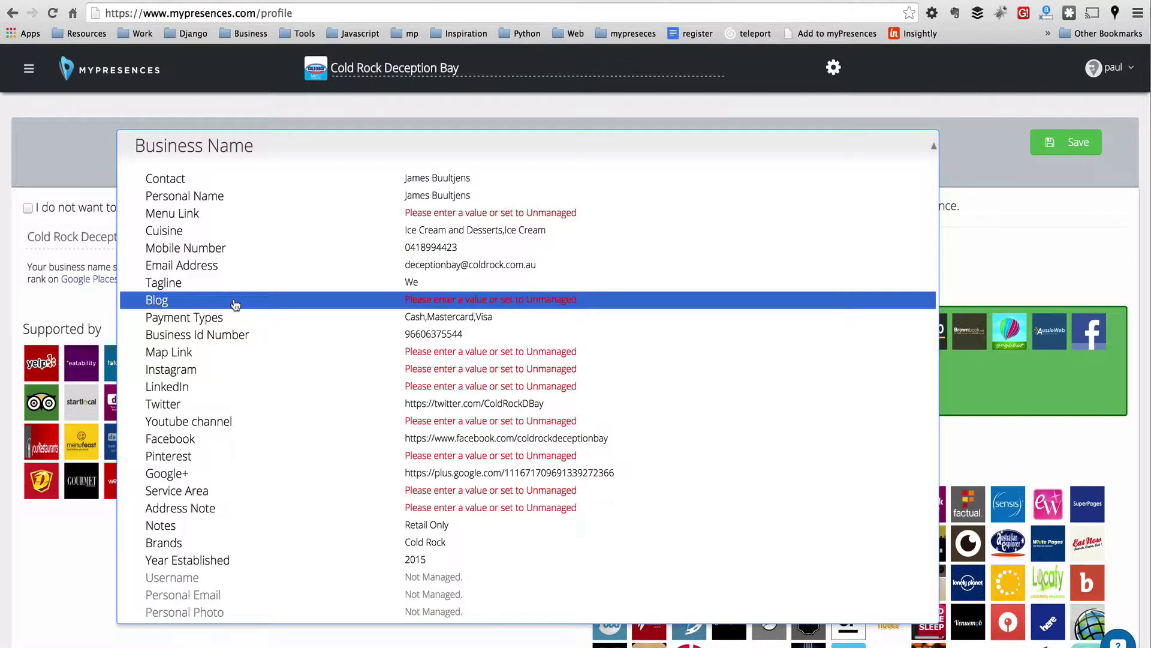
{"action": "left_click", "coordinate": [219, 370]}
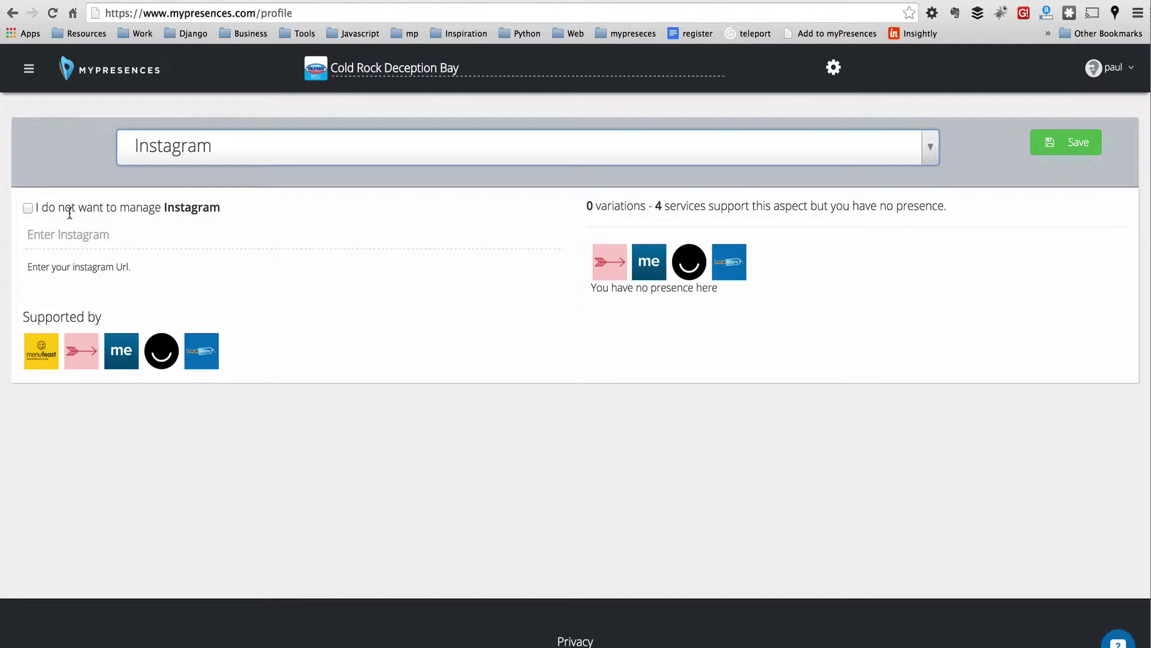
{"action": "left_click", "coordinate": [27, 209]}
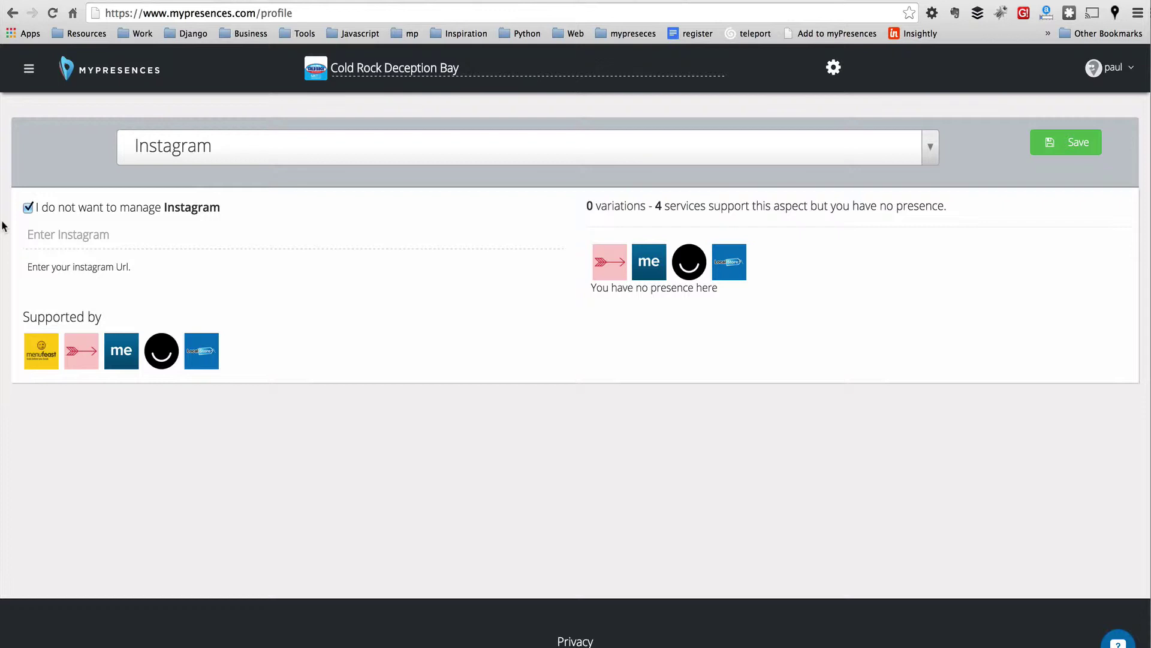
- Check the issues overview on the Presences page and return to the business profile
{"action": "left_click", "coordinate": [23, 69]}
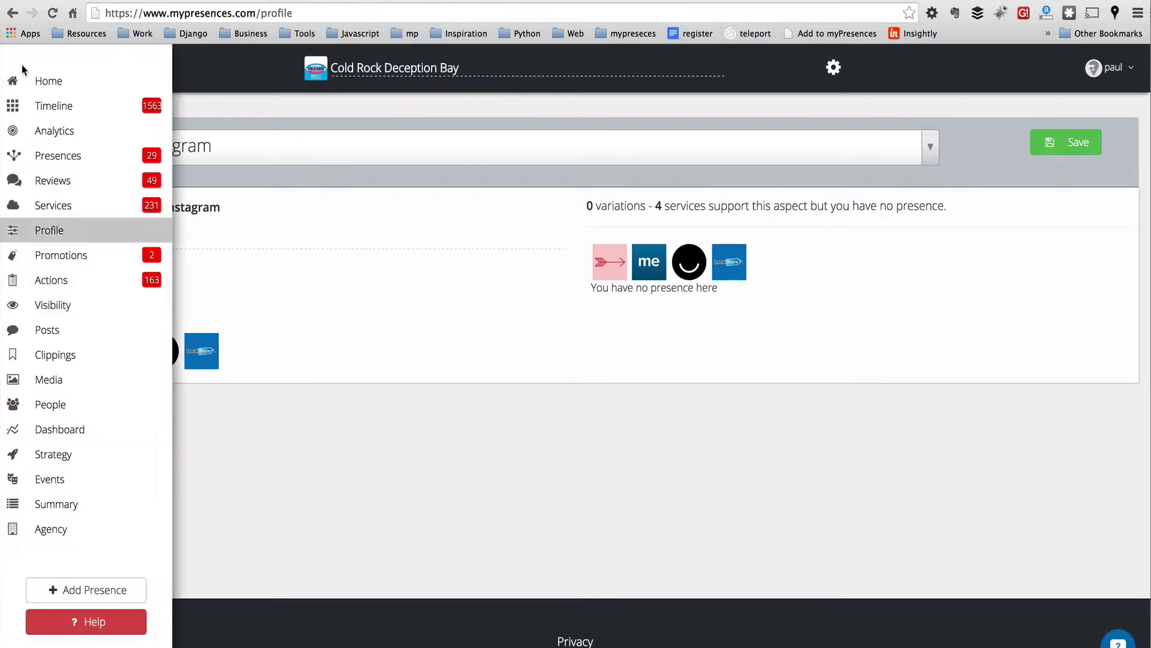
{"action": "left_click", "coordinate": [66, 154]}
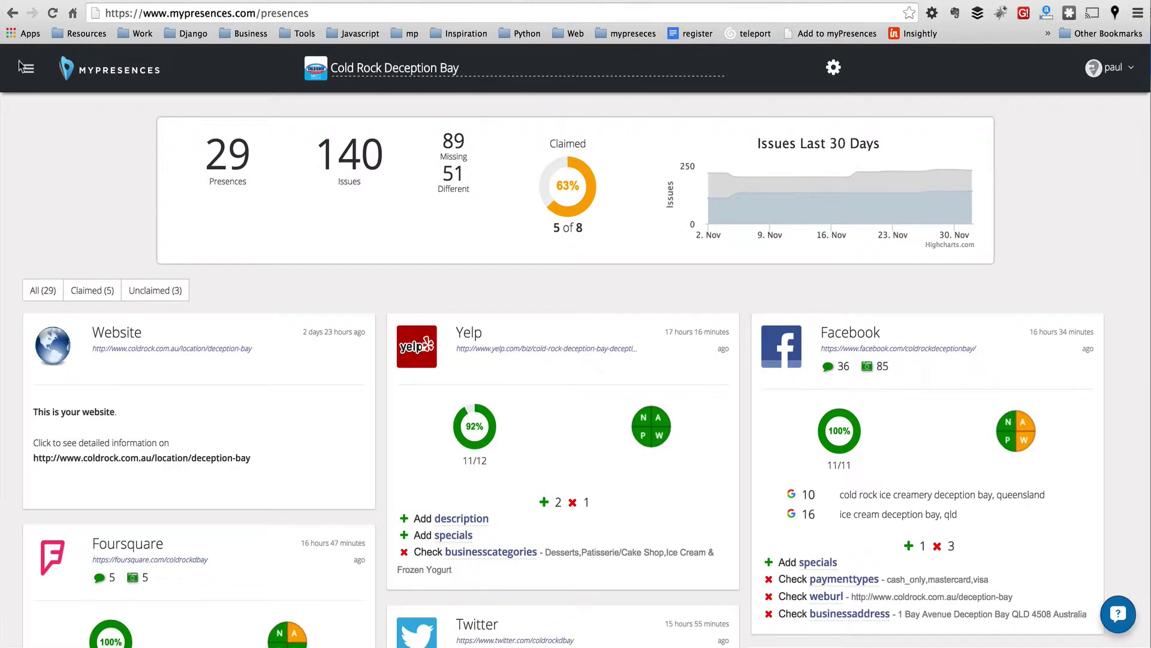
{"action": "left_click", "coordinate": [26, 70]}
{"action": "left_click", "coordinate": [51, 225]}
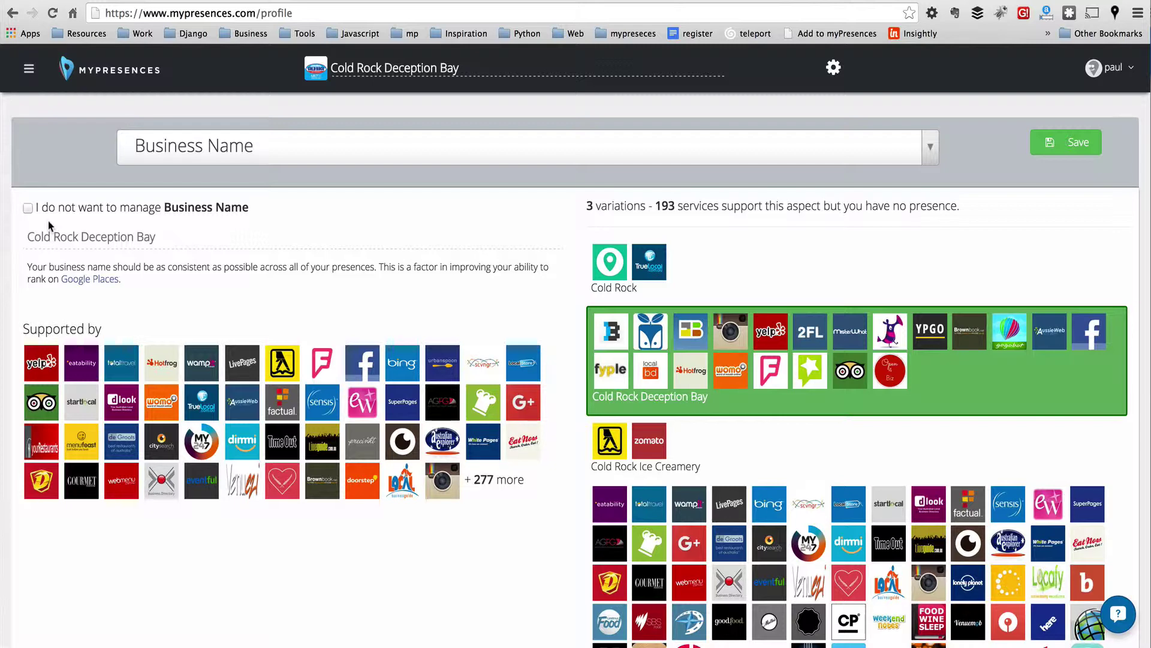
- Examine the Business Name variations and the services on which the business has no presence
{"action": "left_click", "coordinate": [178, 157]}
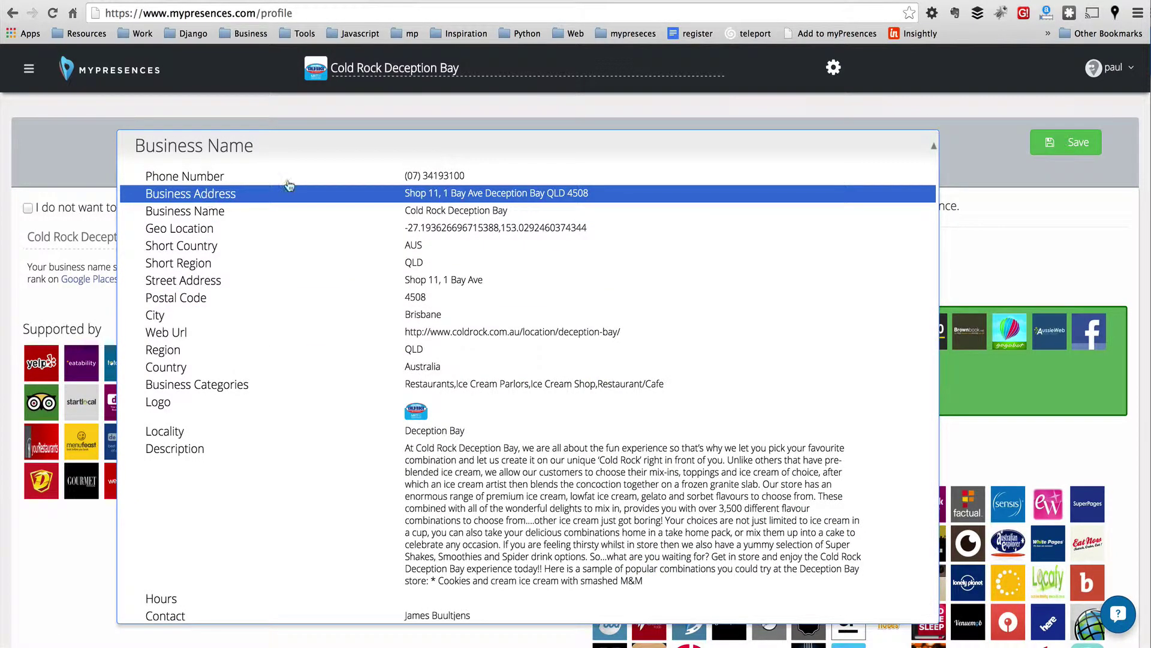
{"action": "left_click", "coordinate": [1063, 143]}
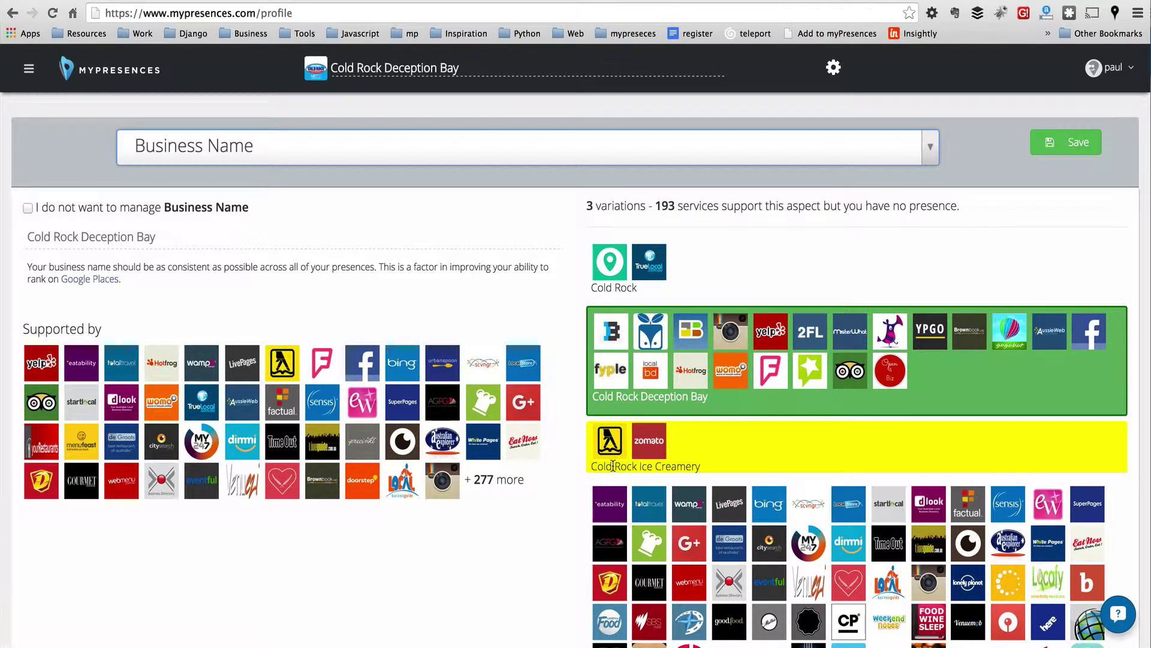
{"action": "scroll", "coordinate": [613, 466], "scroll_direction": "down", "scroll_amount": 15}
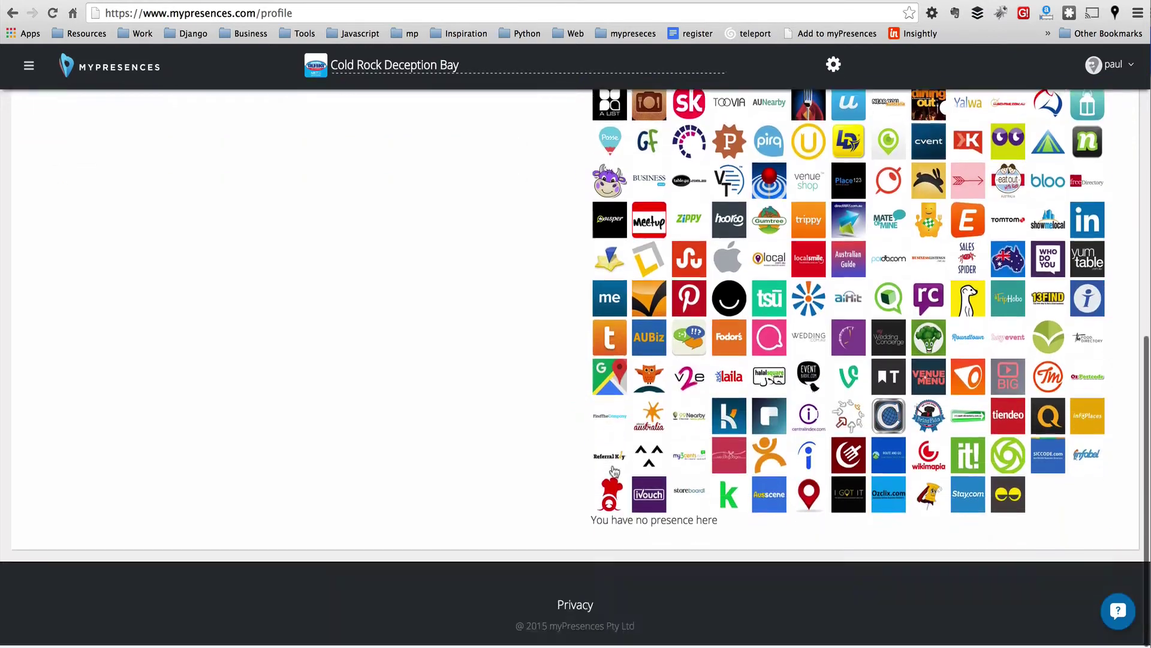
{"action": "scroll", "coordinate": [626, 433], "scroll_direction": "up", "scroll_amount": 15}
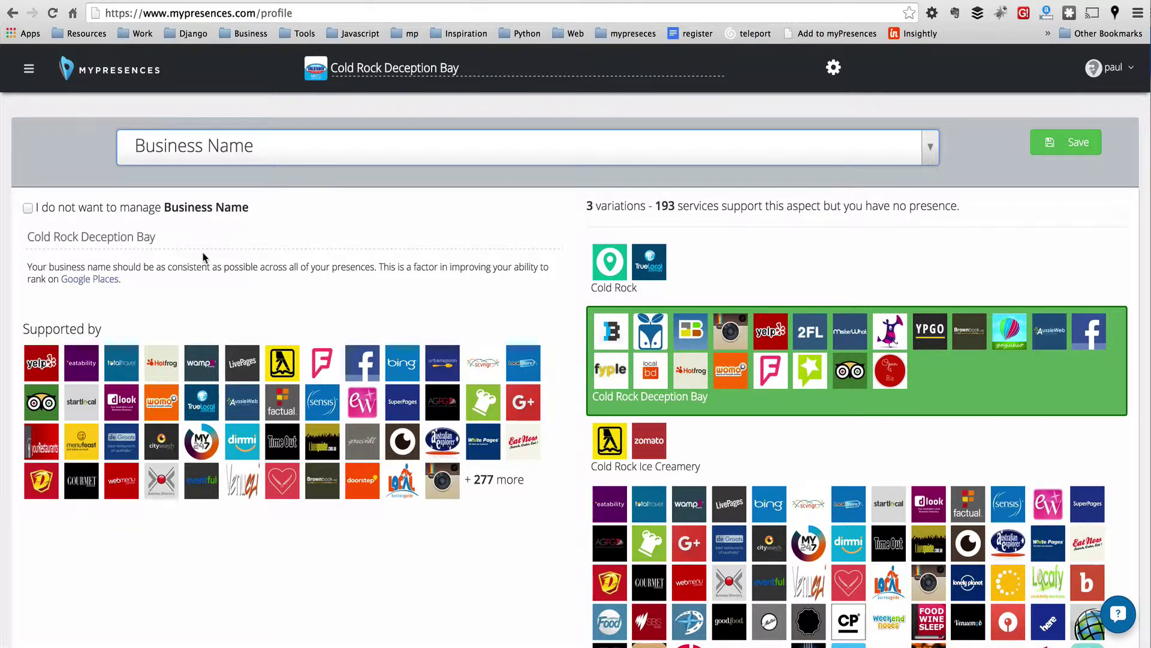
- Display the Phone Number and Business Address aspects to compare their variations across services
{"action": "left_click", "coordinate": [238, 149]}
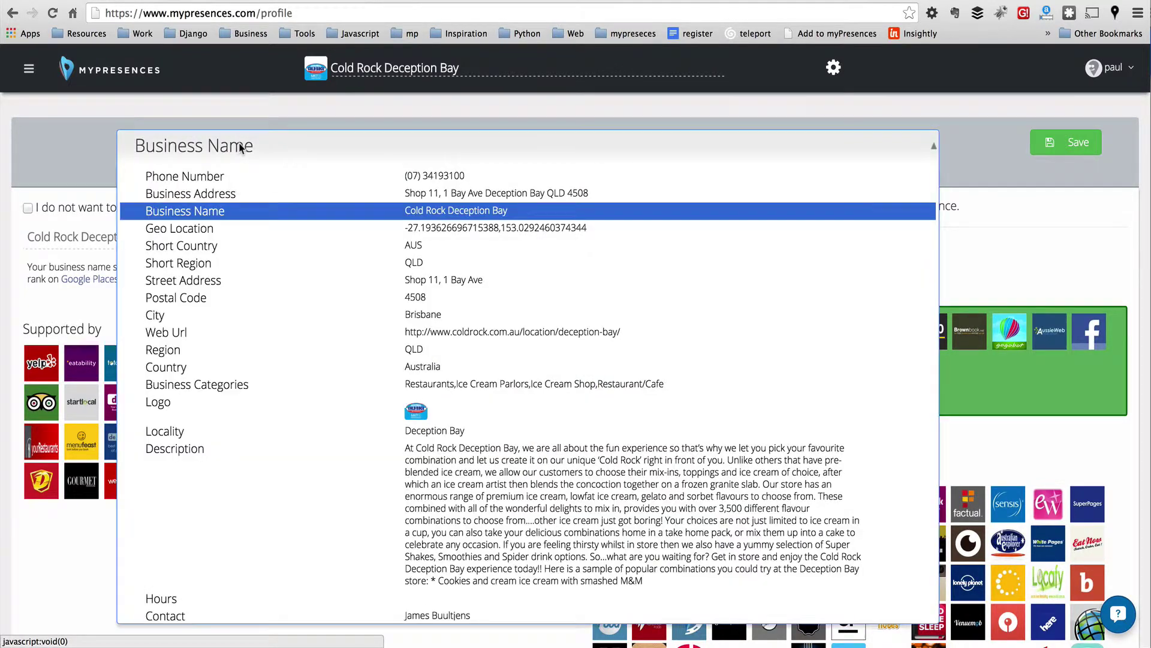
{"action": "left_click", "coordinate": [242, 178]}
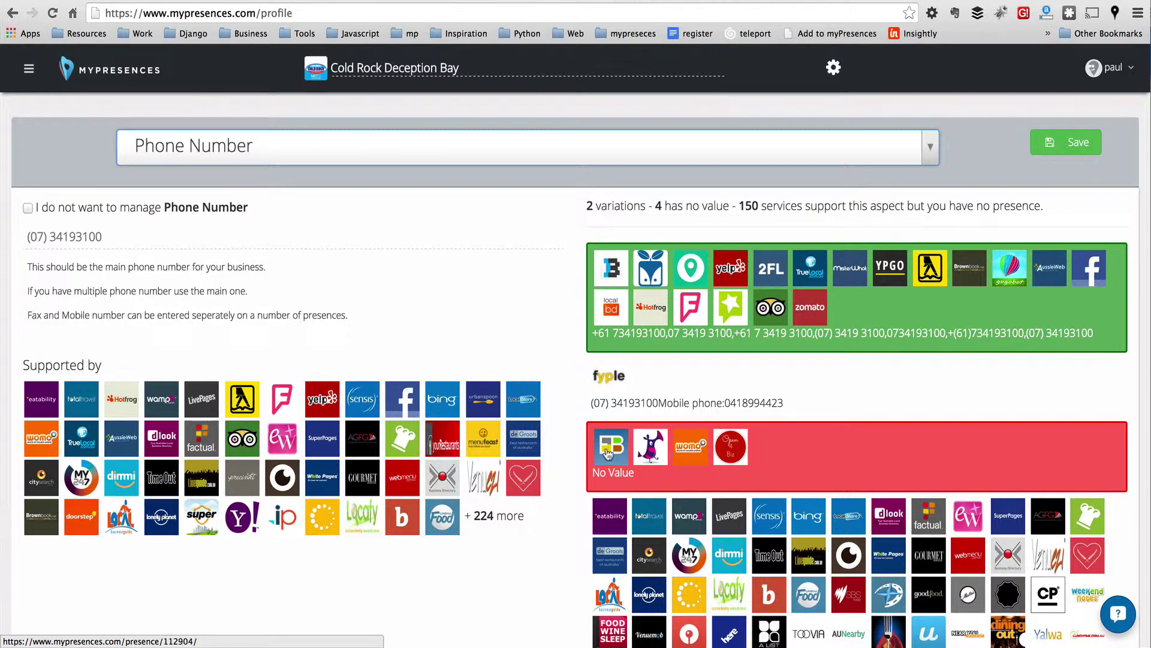
{"action": "left_click", "coordinate": [271, 160]}
{"action": "left_click", "coordinate": [271, 196]}
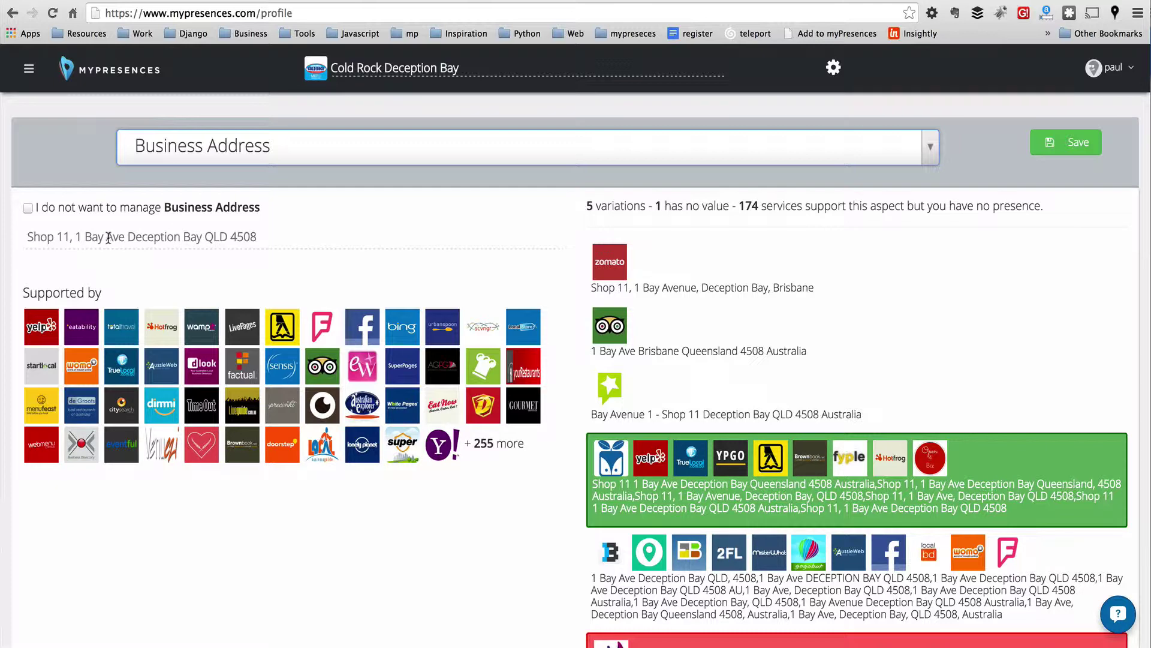
- View the Geo Location map pins and examine the Business Categories variations across services
{"action": "left_click", "coordinate": [254, 149]}
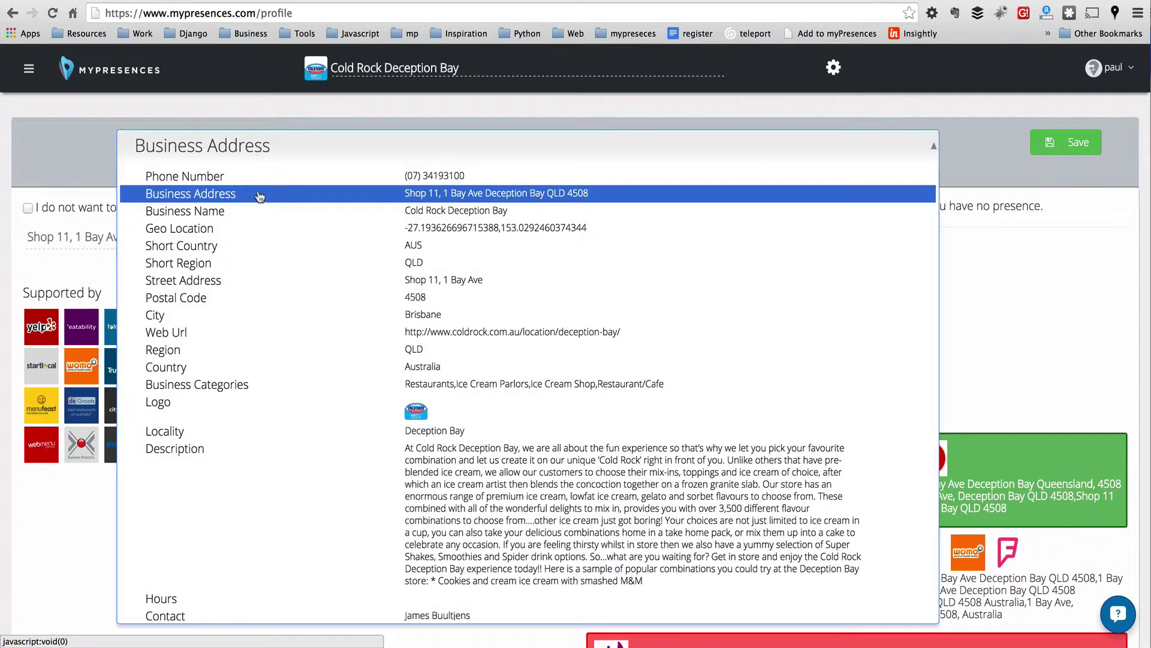
{"action": "left_click", "coordinate": [261, 228]}
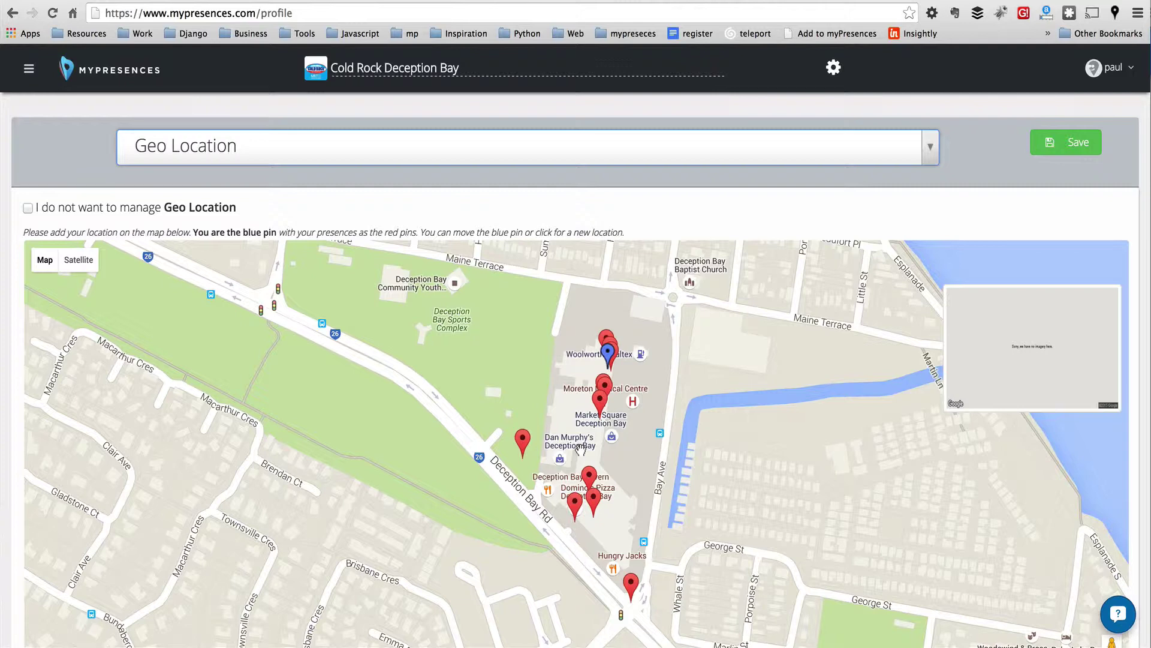
{"action": "left_click", "coordinate": [256, 157]}
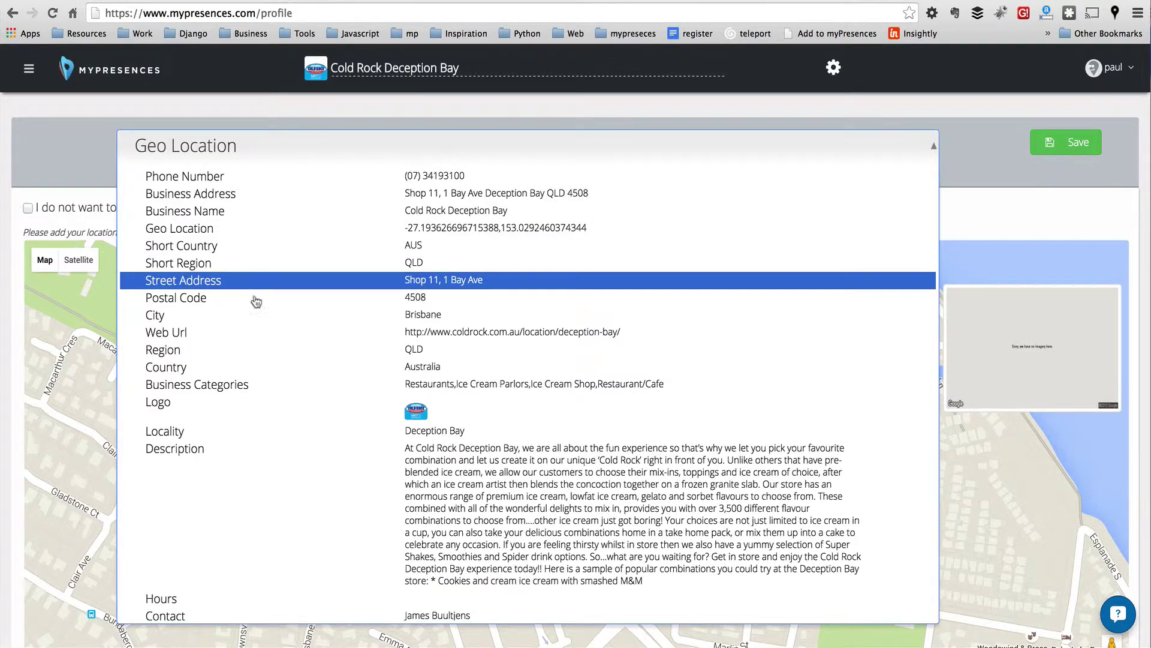
{"action": "left_click", "coordinate": [251, 384]}
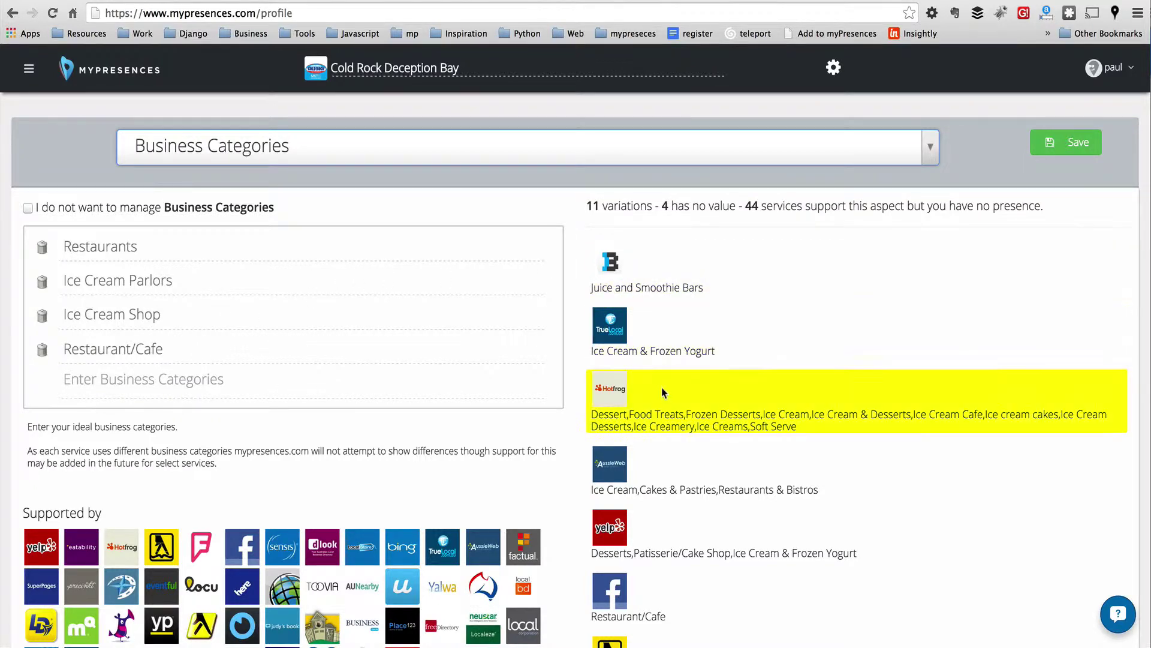
{"action": "scroll", "coordinate": [664, 417], "scroll_direction": "down", "scroll_amount": 2}
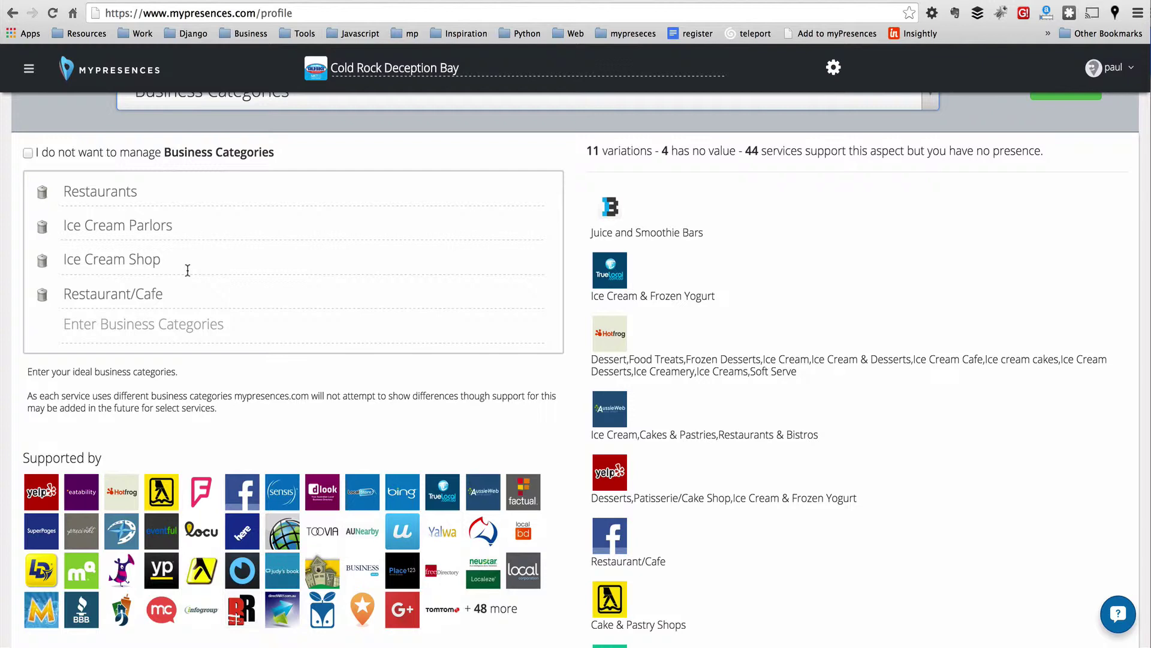
{"action": "scroll", "coordinate": [162, 146], "scroll_direction": "up", "scroll_amount": 2}
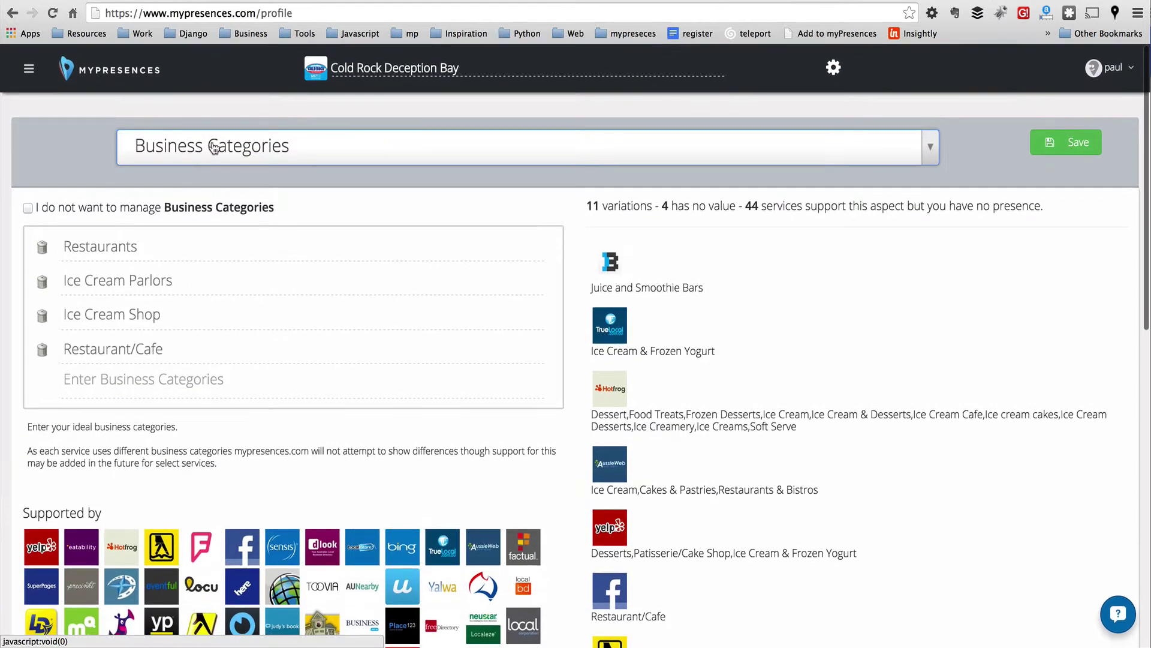
- Open the Logo aspect and examine the logo variations, including the one from Twitter
{"action": "left_click", "coordinate": [214, 148]}
{"action": "left_click", "coordinate": [228, 401]}
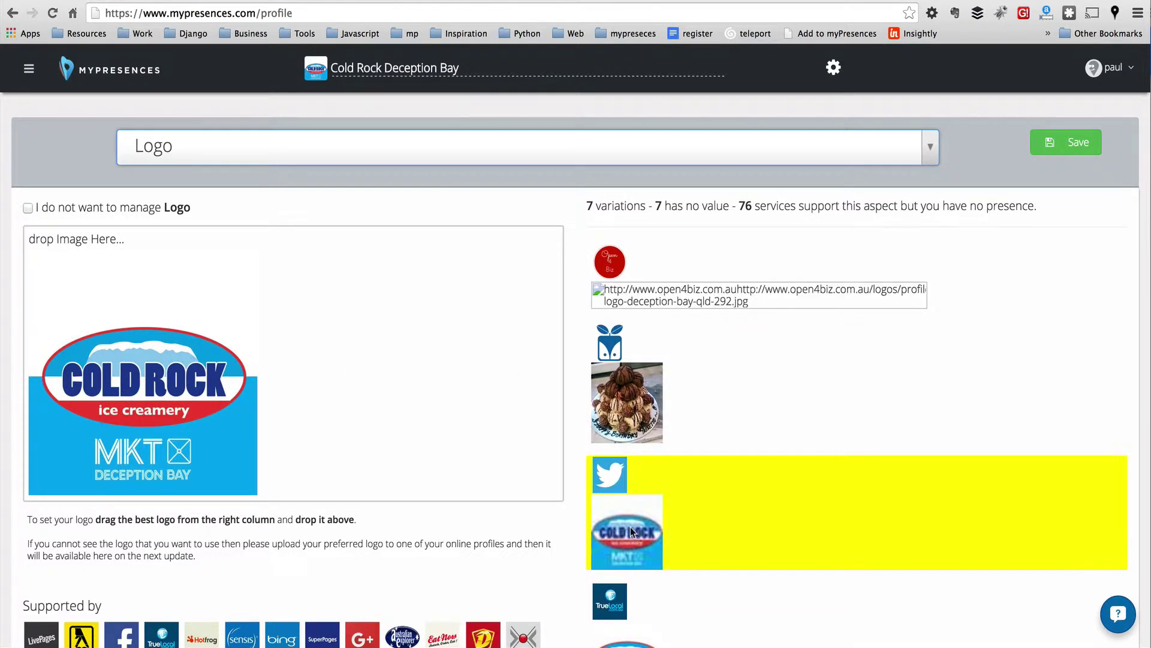
{"action": "mouse_move", "coordinate": [628, 527]}
{"action": "left_mouse_down"}
{"action": "mouse_move", "coordinate": [329, 366]}
{"action": "mouse_move", "coordinate": [525, 484]}
{"action": "mouse_move", "coordinate": [635, 530]}
{"action": "left_mouse_up"}
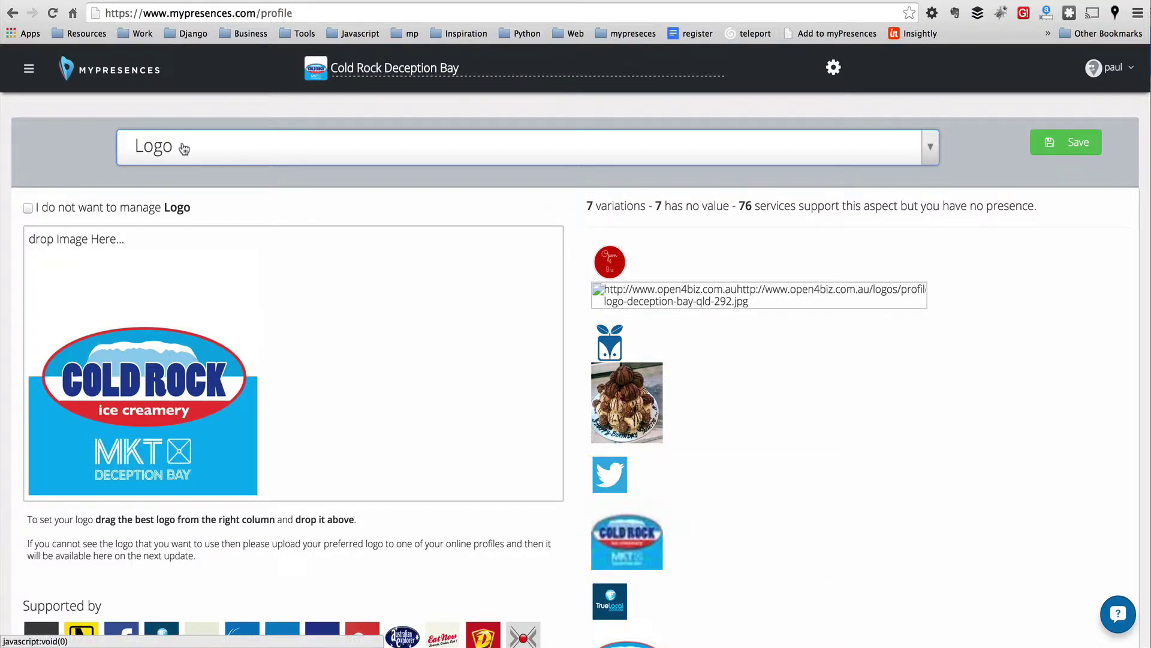
- Look through the profile aspects for missing values and open the Menu Link aspect
{"action": "left_click", "coordinate": [184, 150]}
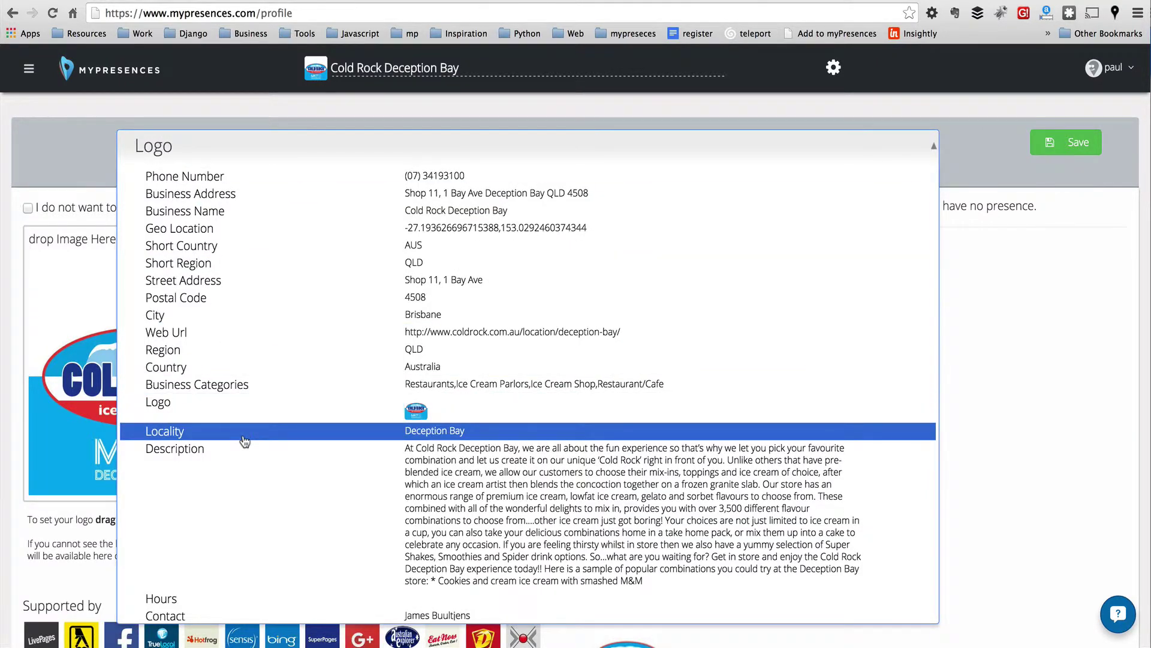
{"action": "scroll", "coordinate": [244, 442], "scroll_direction": "down", "scroll_amount": 2}
{"action": "scroll", "coordinate": [245, 442], "scroll_direction": "down", "scroll_amount": 5}
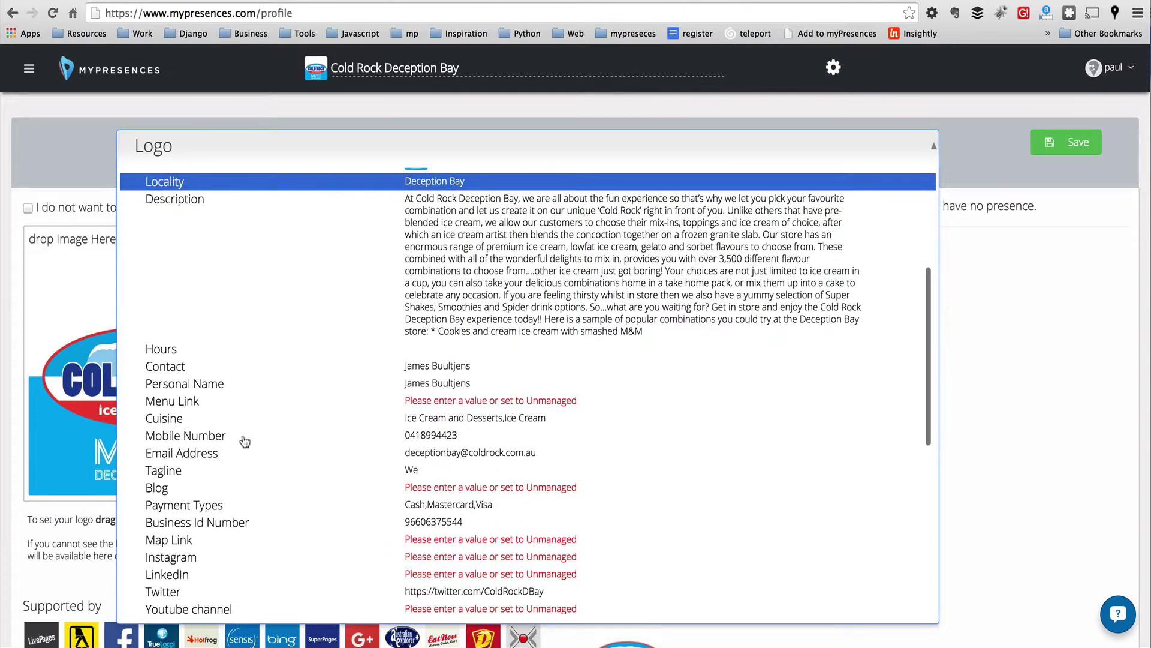
{"action": "scroll", "coordinate": [245, 442], "scroll_direction": "down", "scroll_amount": 2}
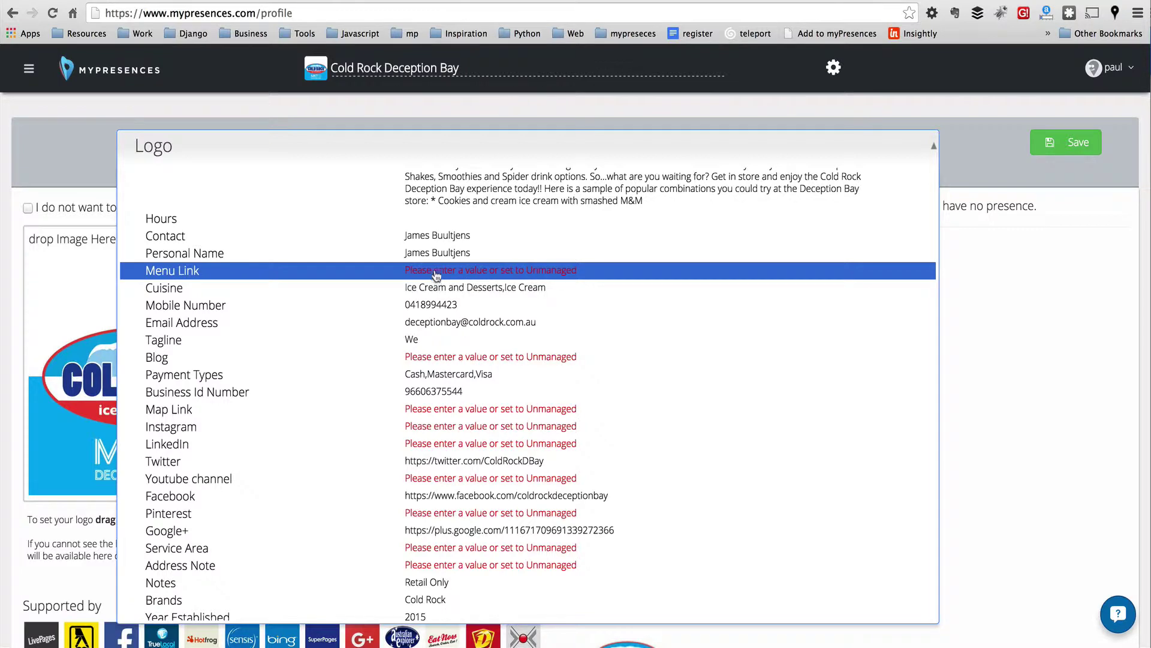
{"action": "left_click", "coordinate": [435, 272]}
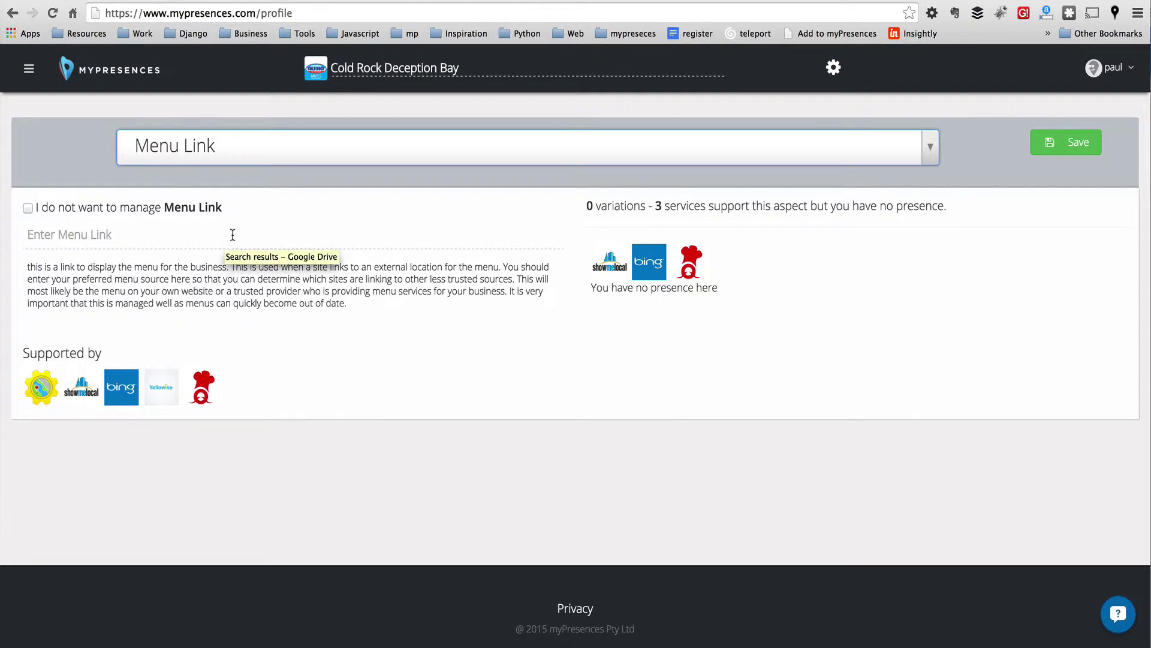
- Set the Business Name to the Cold Rock Ice Creamery variation and save the profile
{"action": "left_click", "coordinate": [224, 154]}
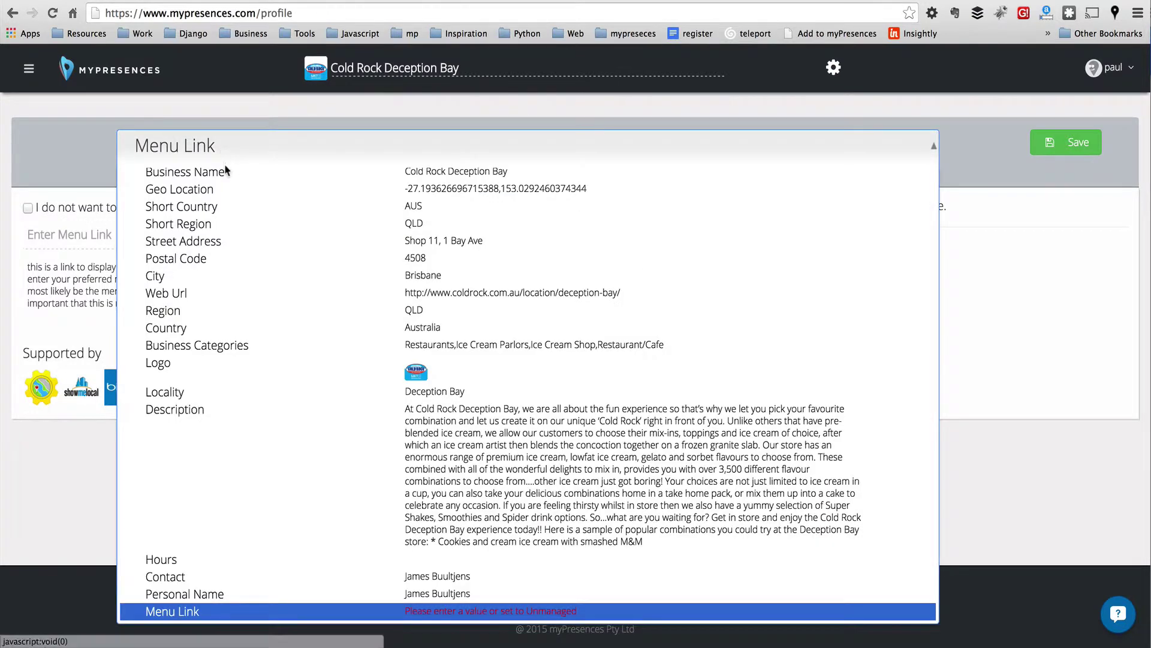
{"action": "left_click", "coordinate": [225, 173]}
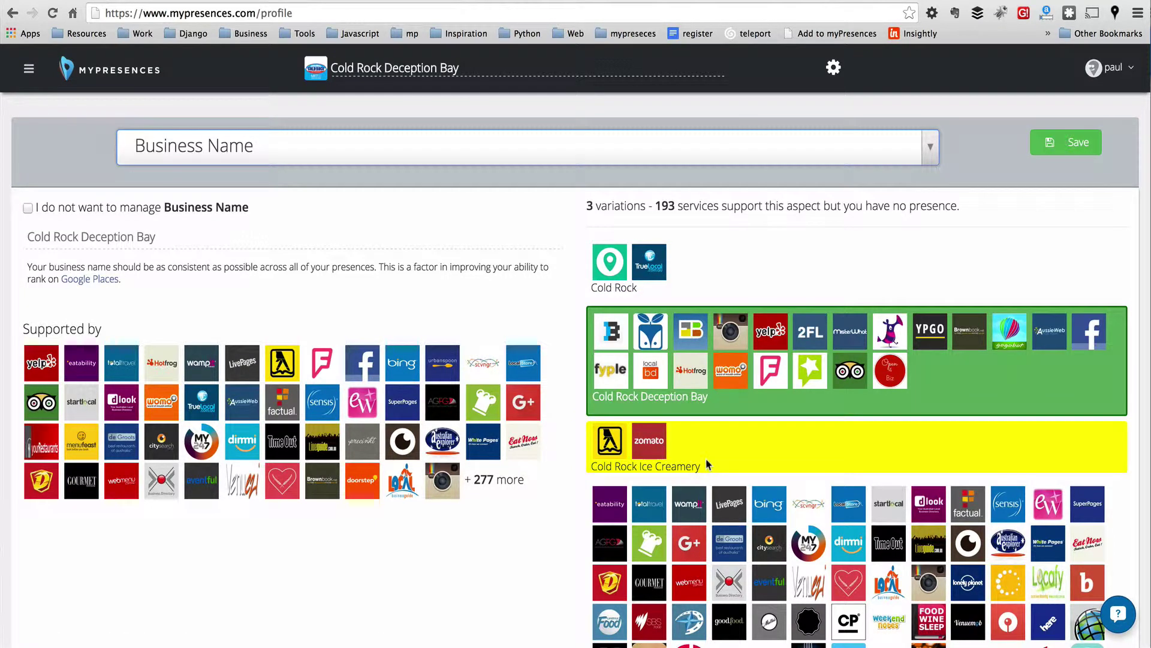
{"action": "left_click", "coordinate": [738, 455]}
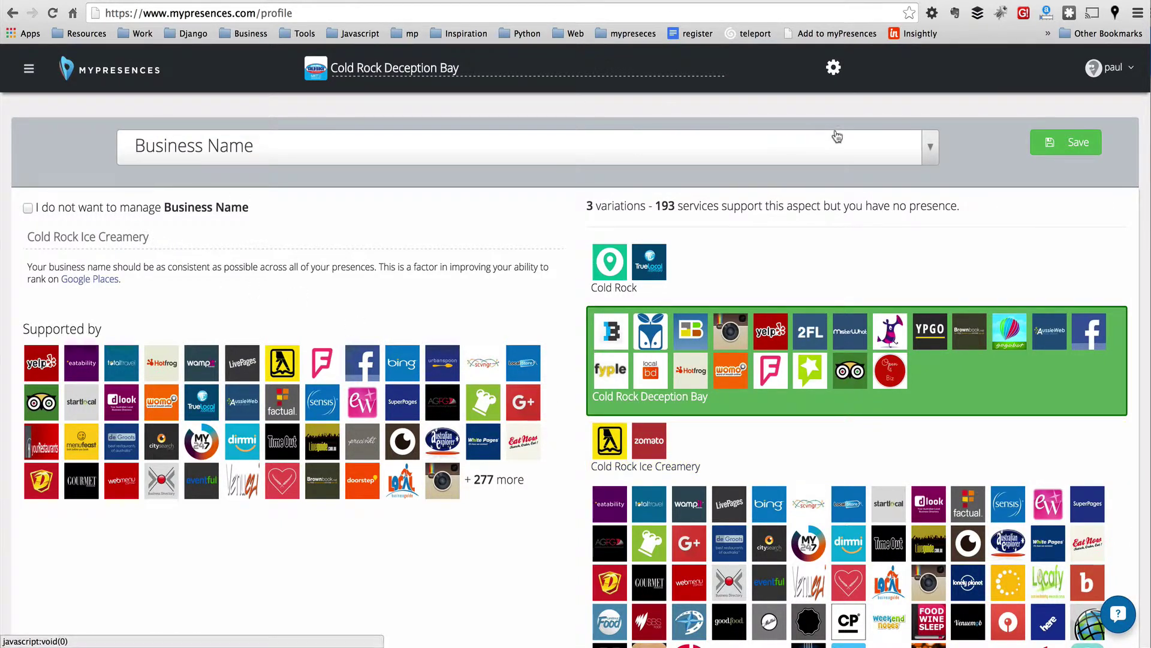
{"action": "left_click", "coordinate": [1062, 147]}
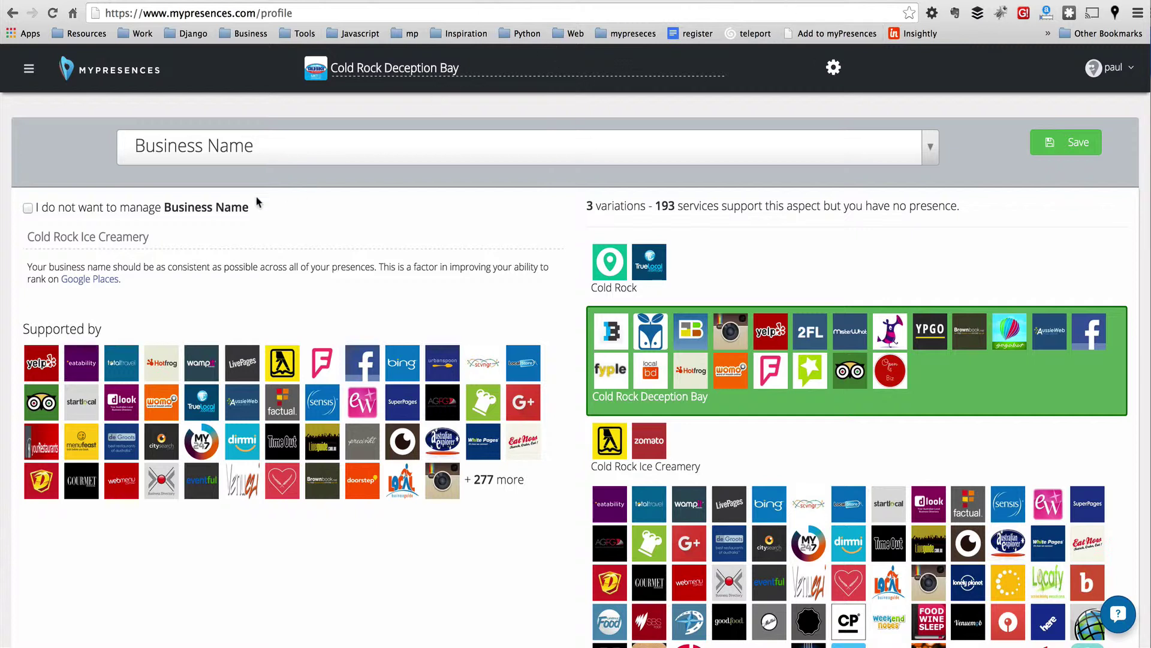
- Open the Presences page to view the issues overview for all presences
{"action": "left_click", "coordinate": [31, 72]}
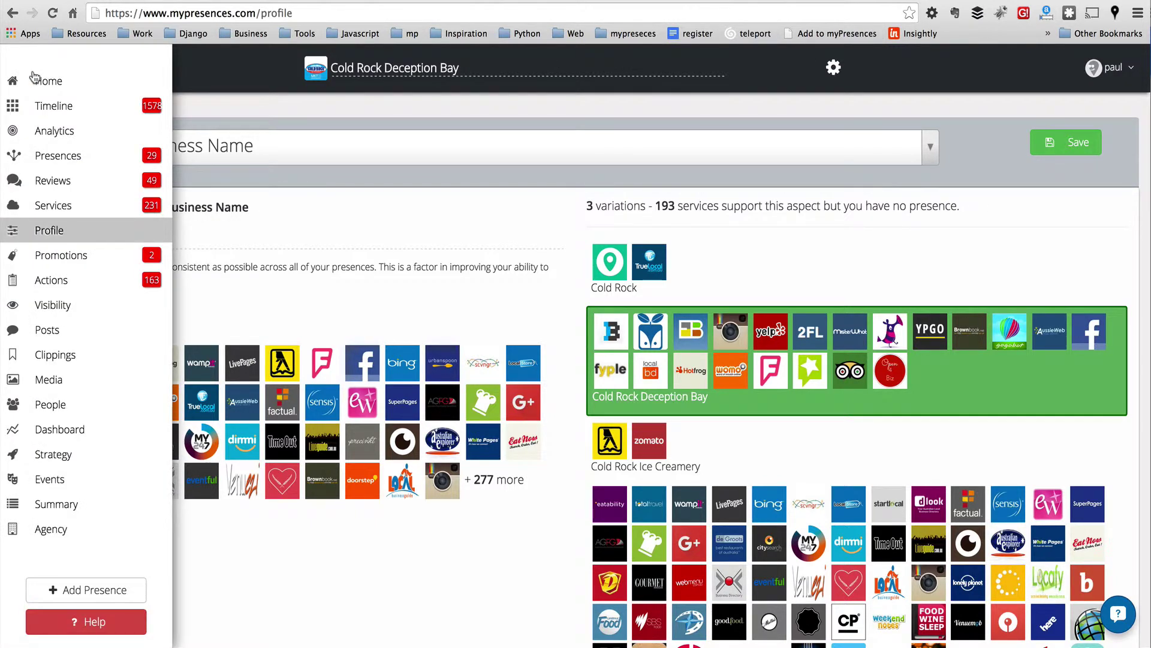
{"action": "left_click", "coordinate": [55, 155]}
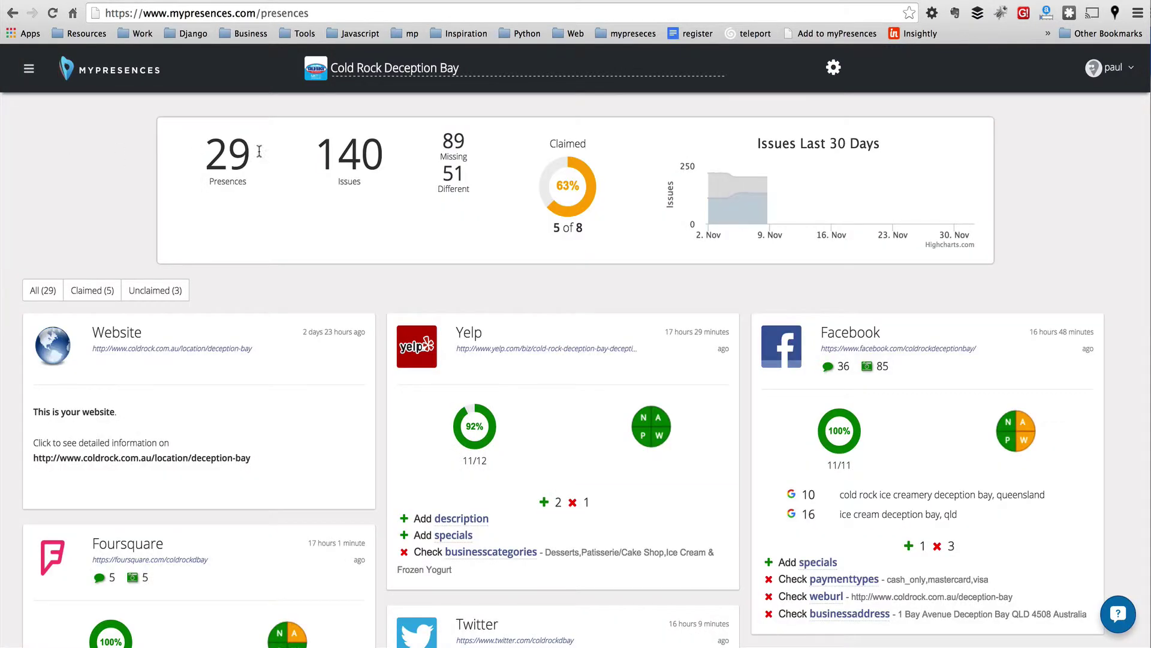